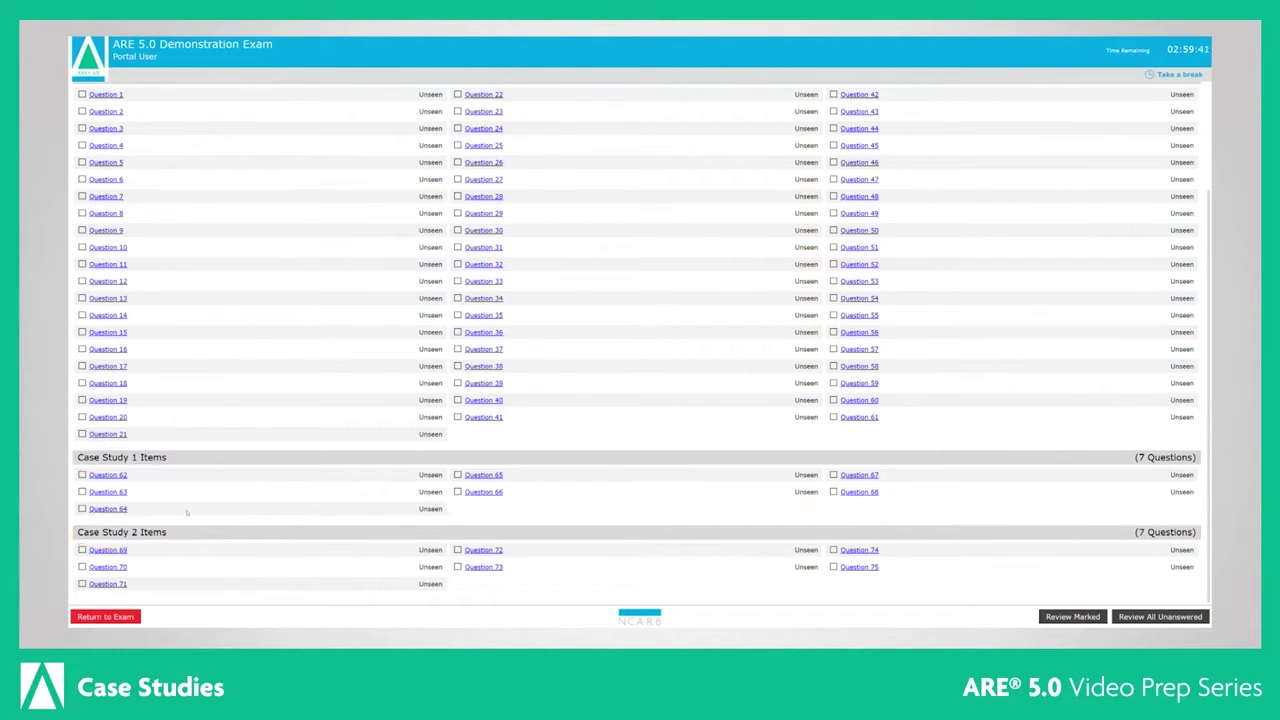
Step: Open Question 62 and view the Site Plan, Program Elements, Geotechnical Report and Zoning Ordinance tabs
{"action": "left_click", "coordinate": [125, 475]}
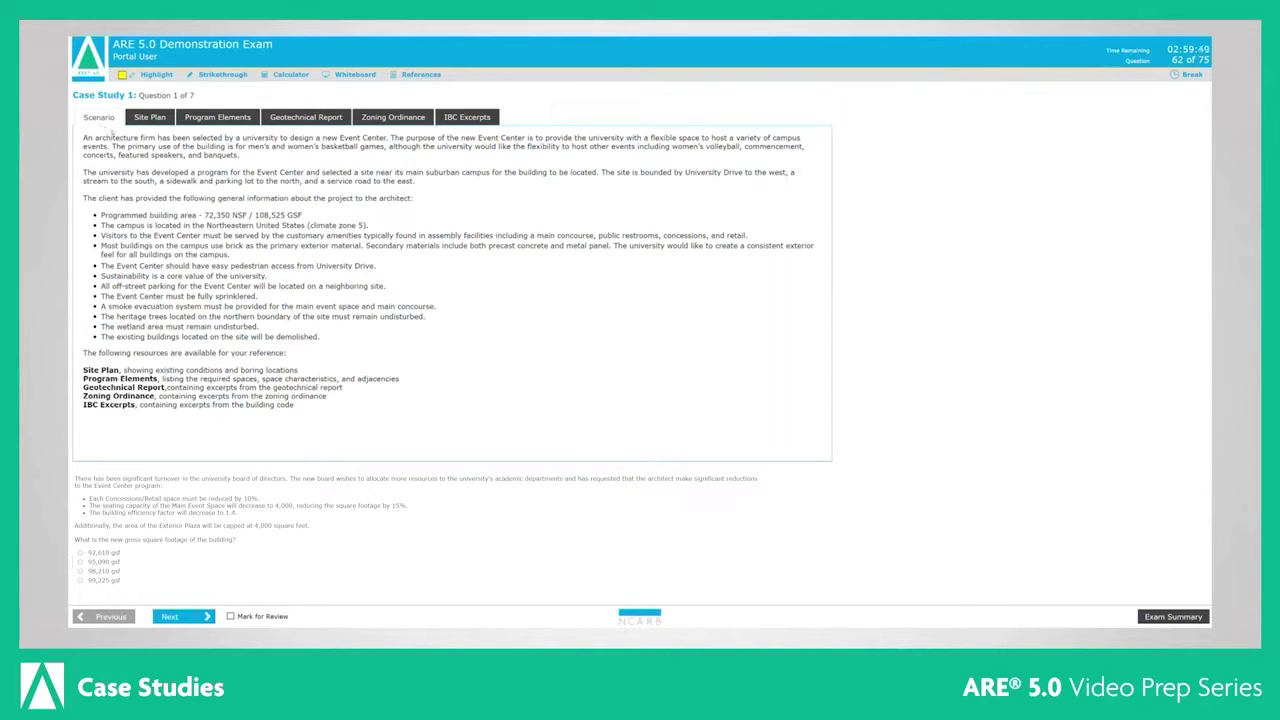
{"action": "left_click", "coordinate": [150, 118]}
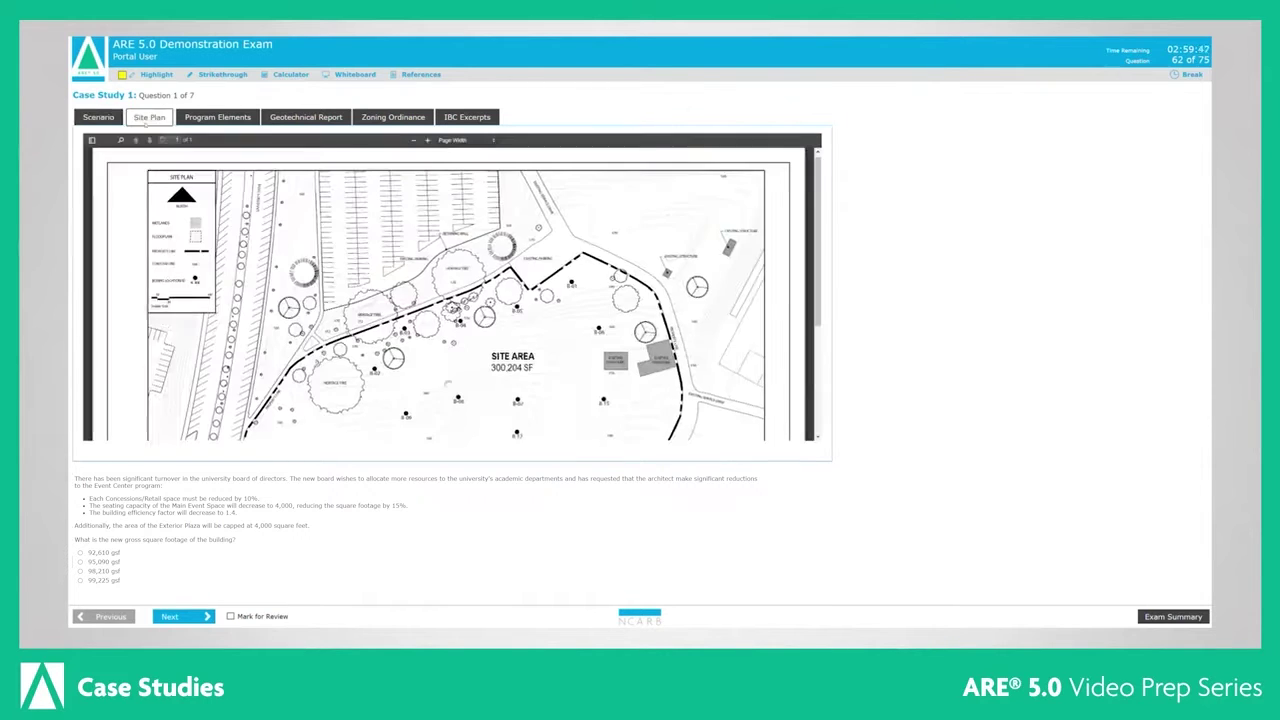
{"action": "left_click", "coordinate": [206, 118]}
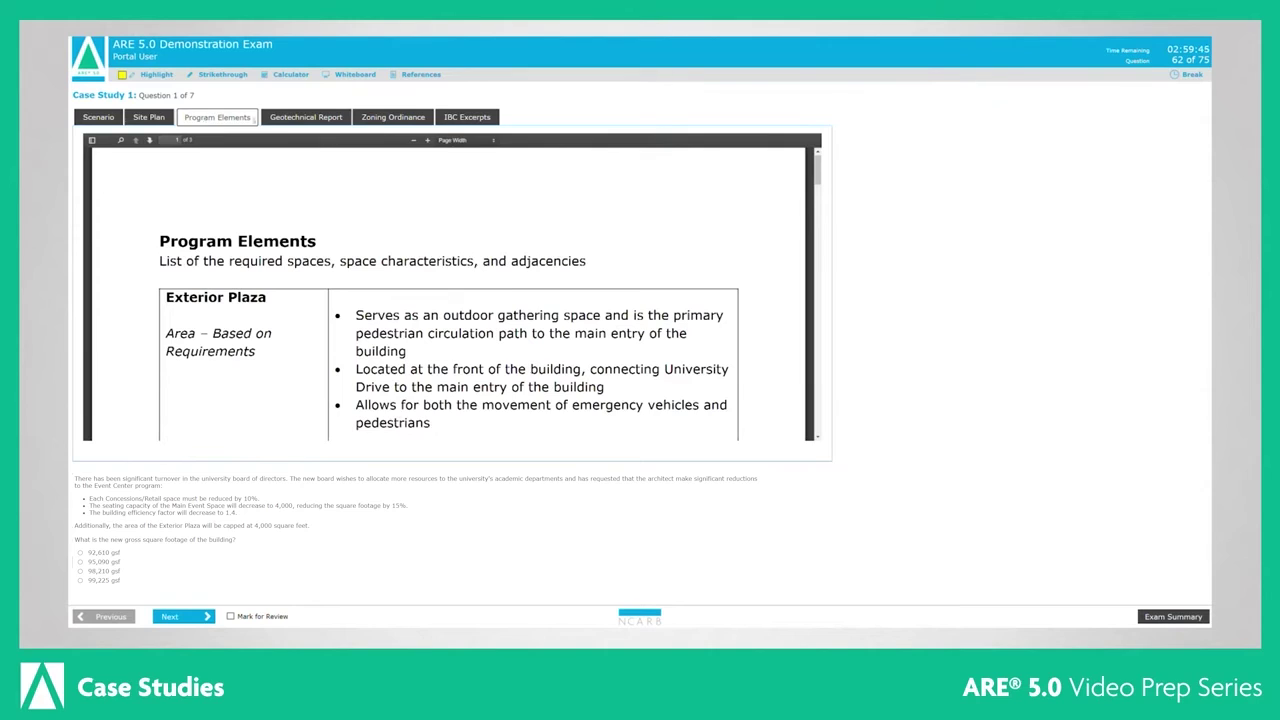
{"action": "left_click", "coordinate": [305, 118]}
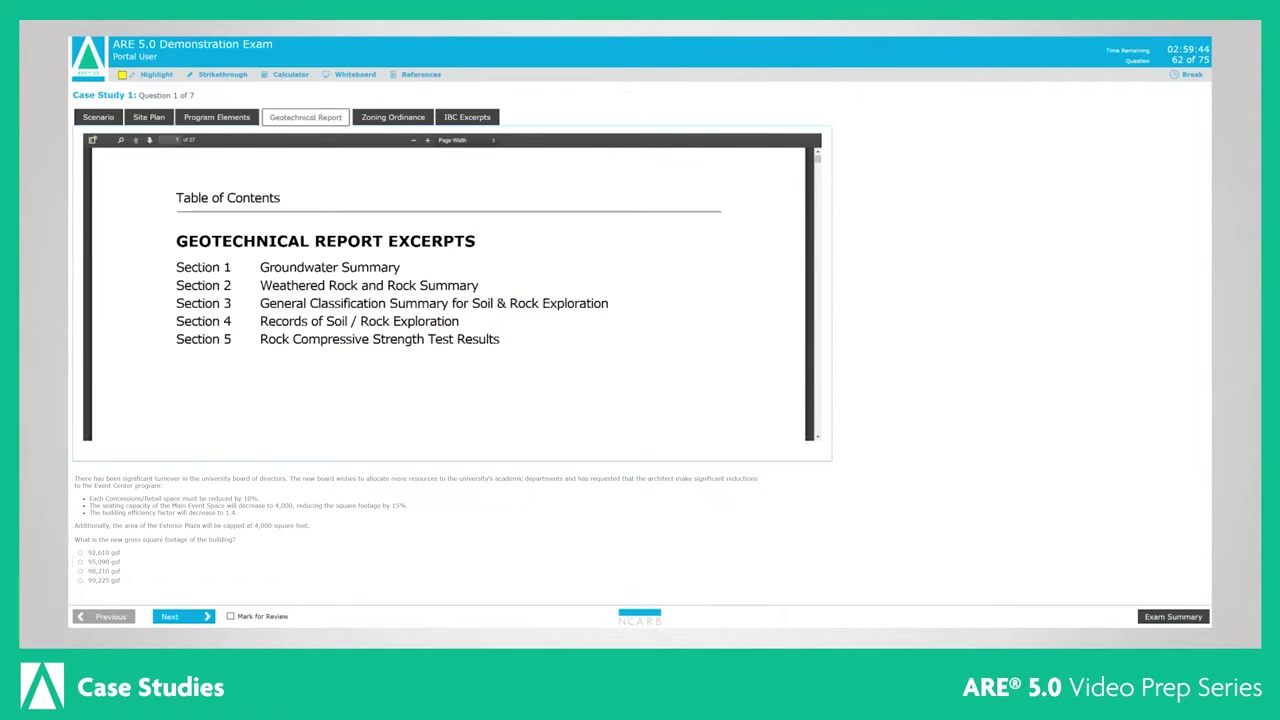
{"action": "left_click", "coordinate": [378, 118]}
Step: Scroll through the IBC Excerpts, then return to the Geotechnical Report
{"action": "left_click", "coordinate": [460, 118]}
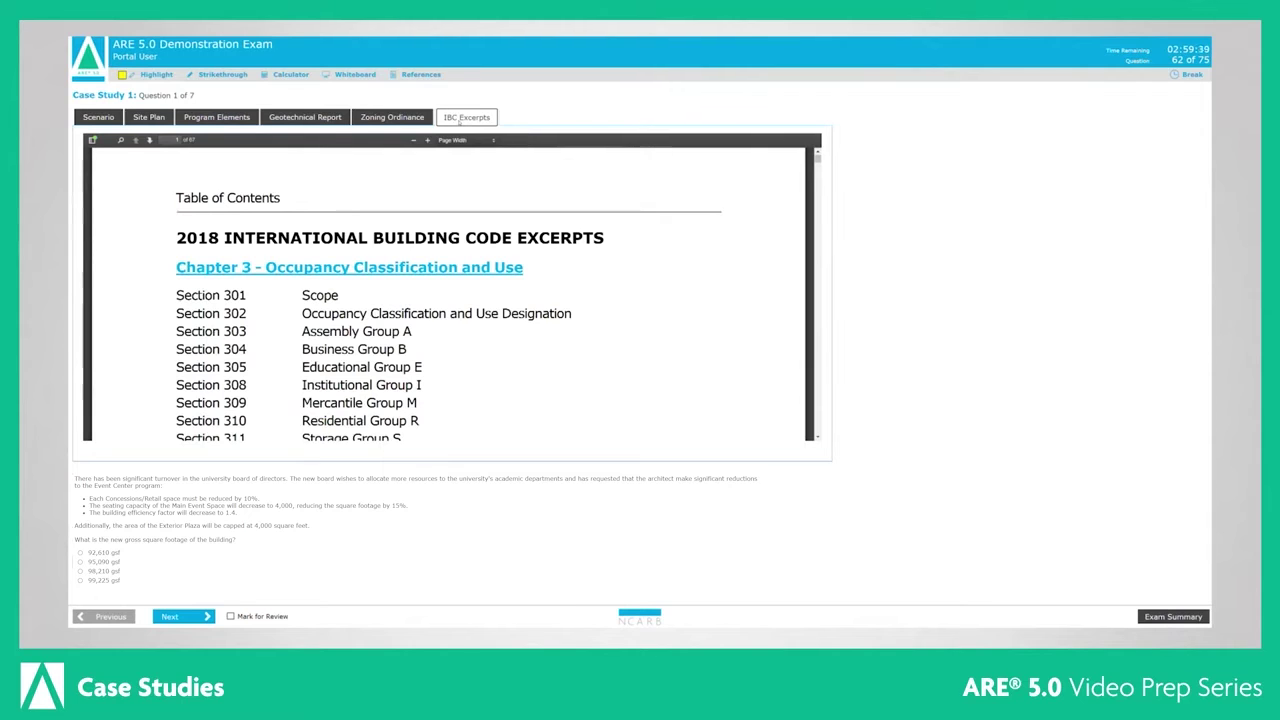
{"action": "scroll", "coordinate": [417, 293], "scroll_direction": "down", "scroll_amount": 5}
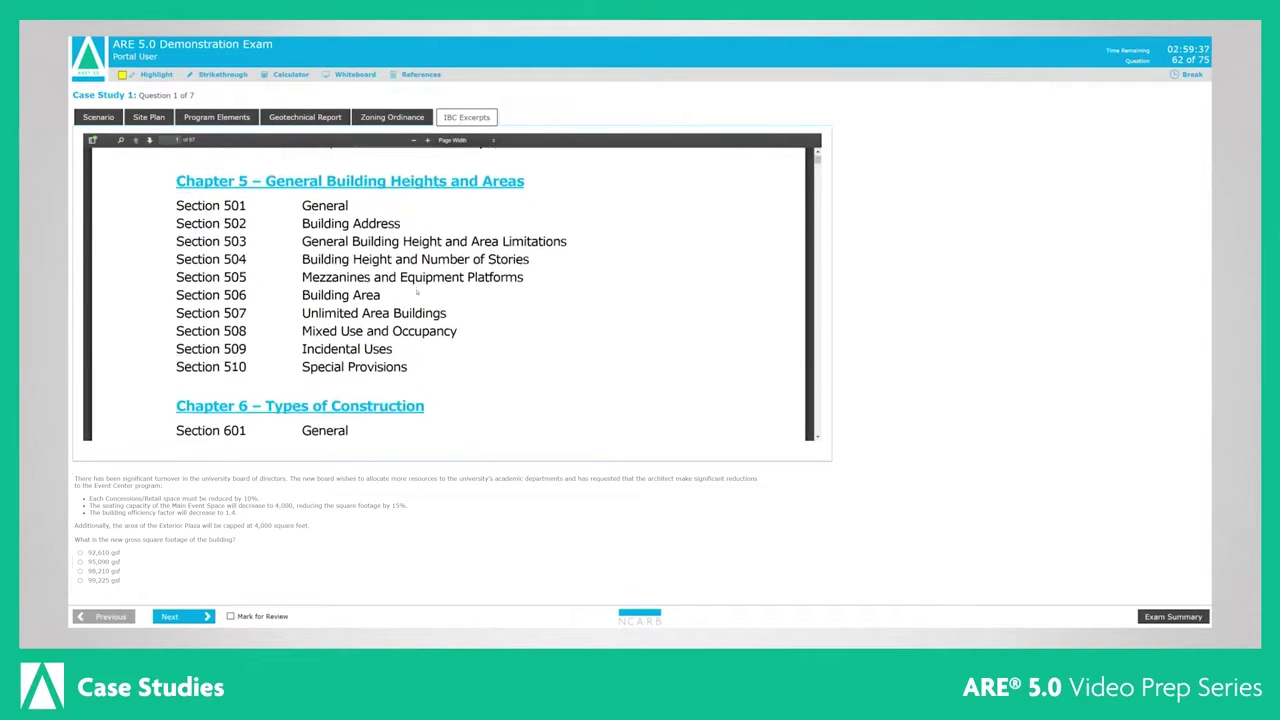
{"action": "scroll", "coordinate": [417, 293], "scroll_direction": "down", "scroll_amount": 15}
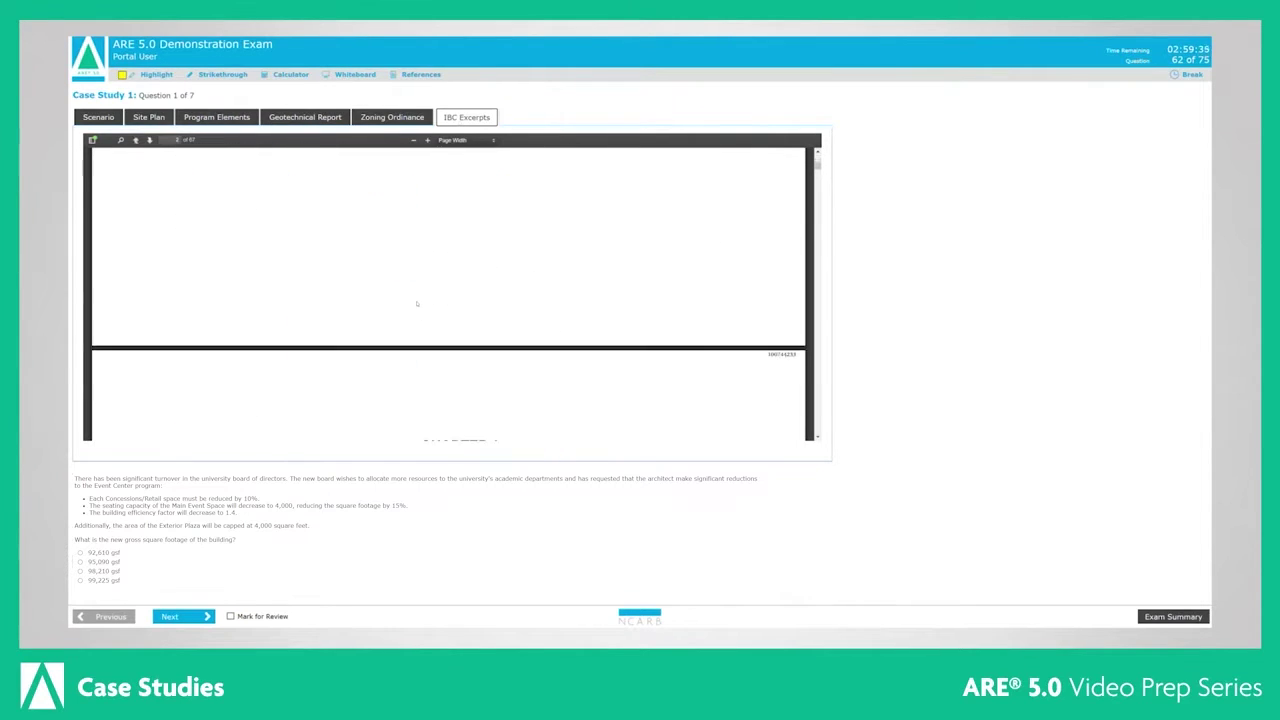
{"action": "scroll", "coordinate": [417, 303], "scroll_direction": "down", "scroll_amount": 4}
{"action": "scroll", "coordinate": [417, 305], "scroll_direction": "down", "scroll_amount": 12}
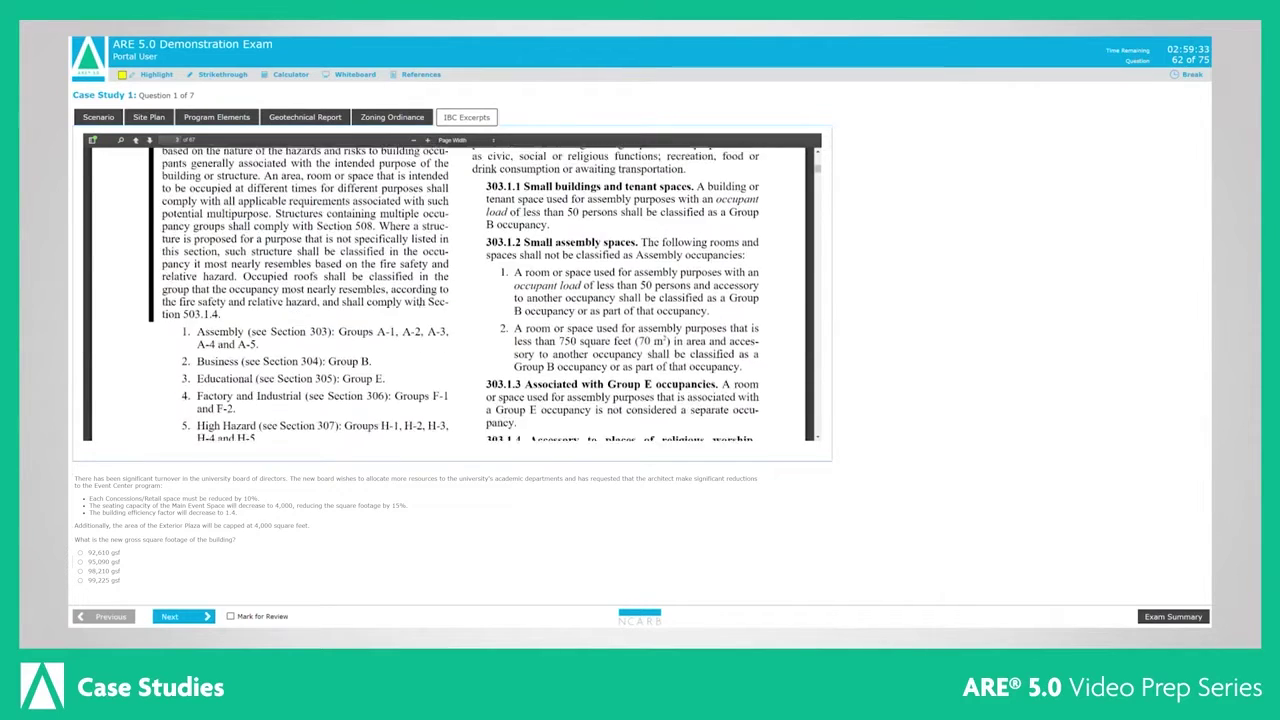
{"action": "scroll", "coordinate": [417, 305], "scroll_direction": "down", "scroll_amount": 8}
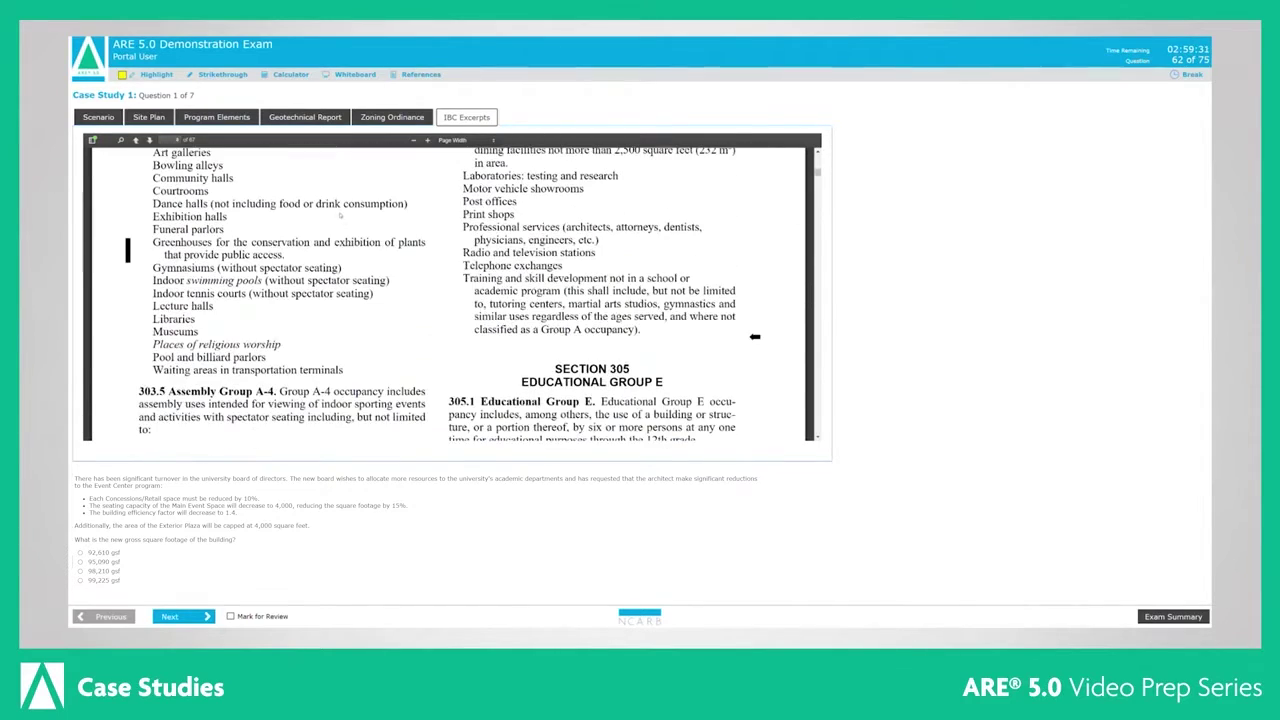
{"action": "left_click", "coordinate": [298, 119]}
Step: Read down the Geotechnical Report, reach the Event Center parking question, and bring up IBC Excerpts
{"action": "scroll", "coordinate": [317, 280], "scroll_direction": "down", "scroll_amount": 10}
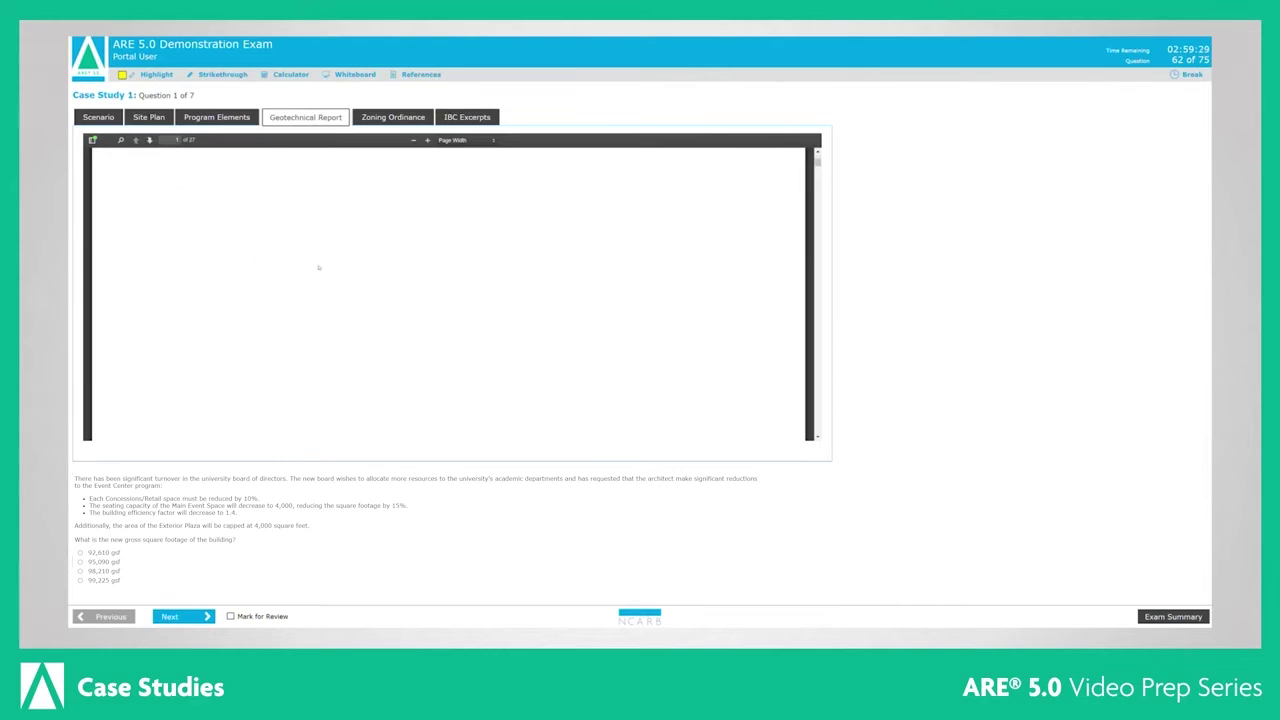
{"action": "scroll", "coordinate": [320, 307], "scroll_direction": "down", "scroll_amount": 15}
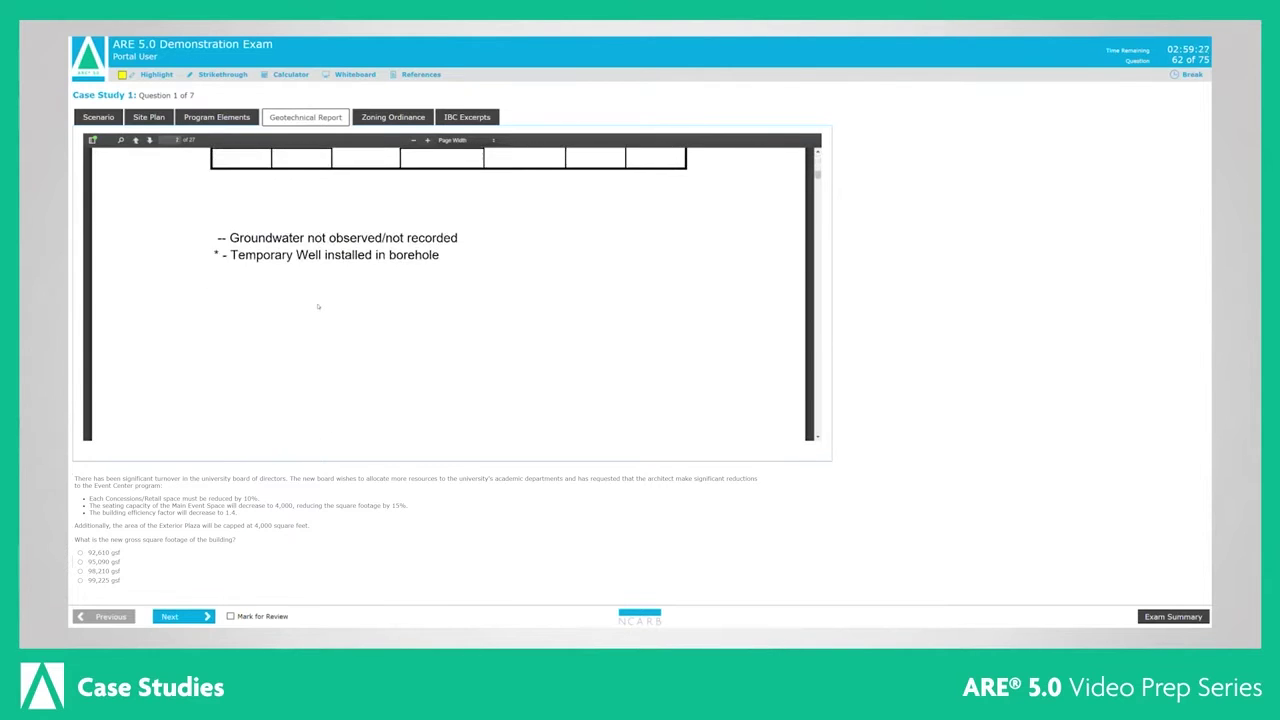
{"action": "scroll", "coordinate": [320, 307], "scroll_direction": "down", "scroll_amount": 5}
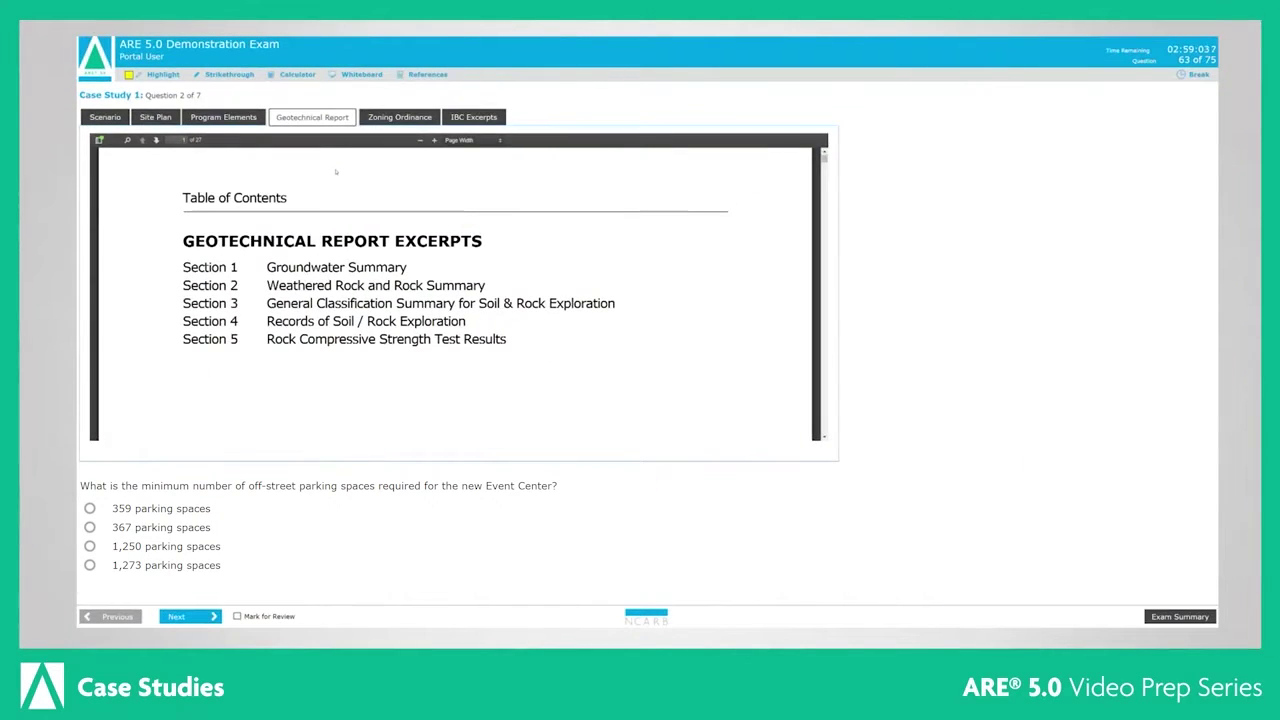
{"action": "scroll", "coordinate": [336, 200], "scroll_direction": "down", "scroll_amount": 3}
{"action": "scroll", "coordinate": [336, 240], "scroll_direction": "up", "scroll_amount": 3}
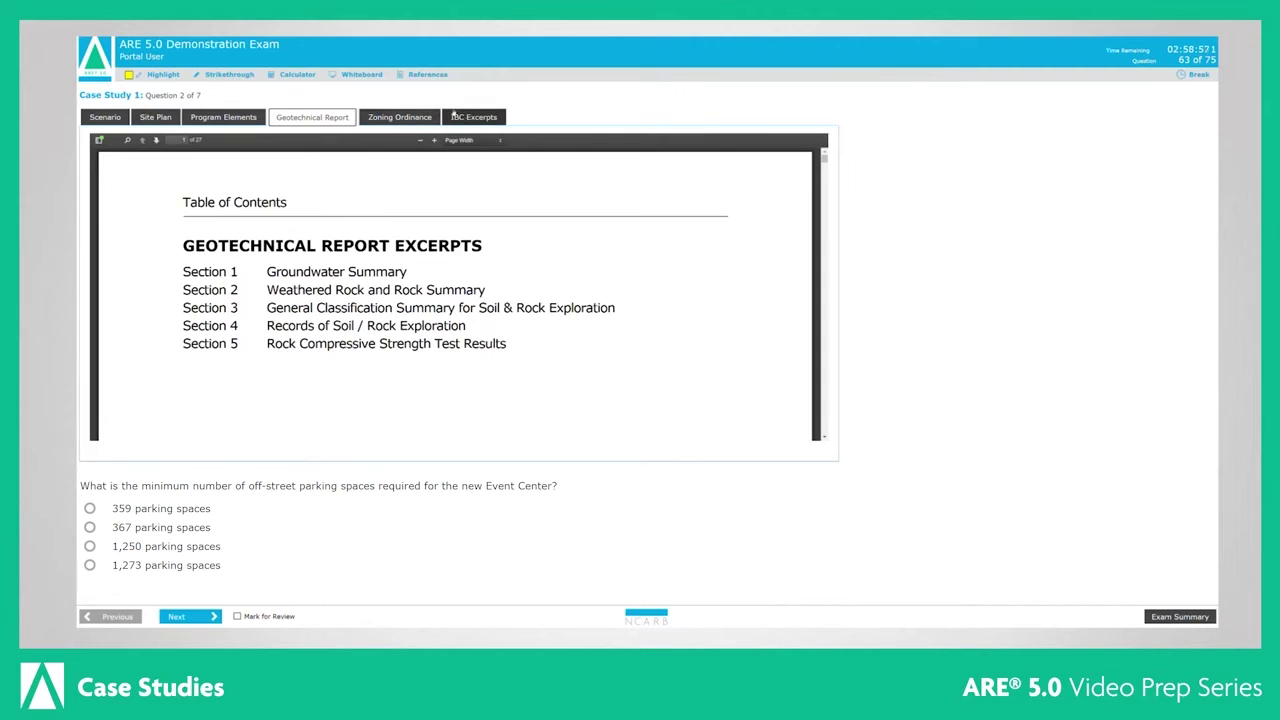
{"action": "left_click", "coordinate": [465, 118]}
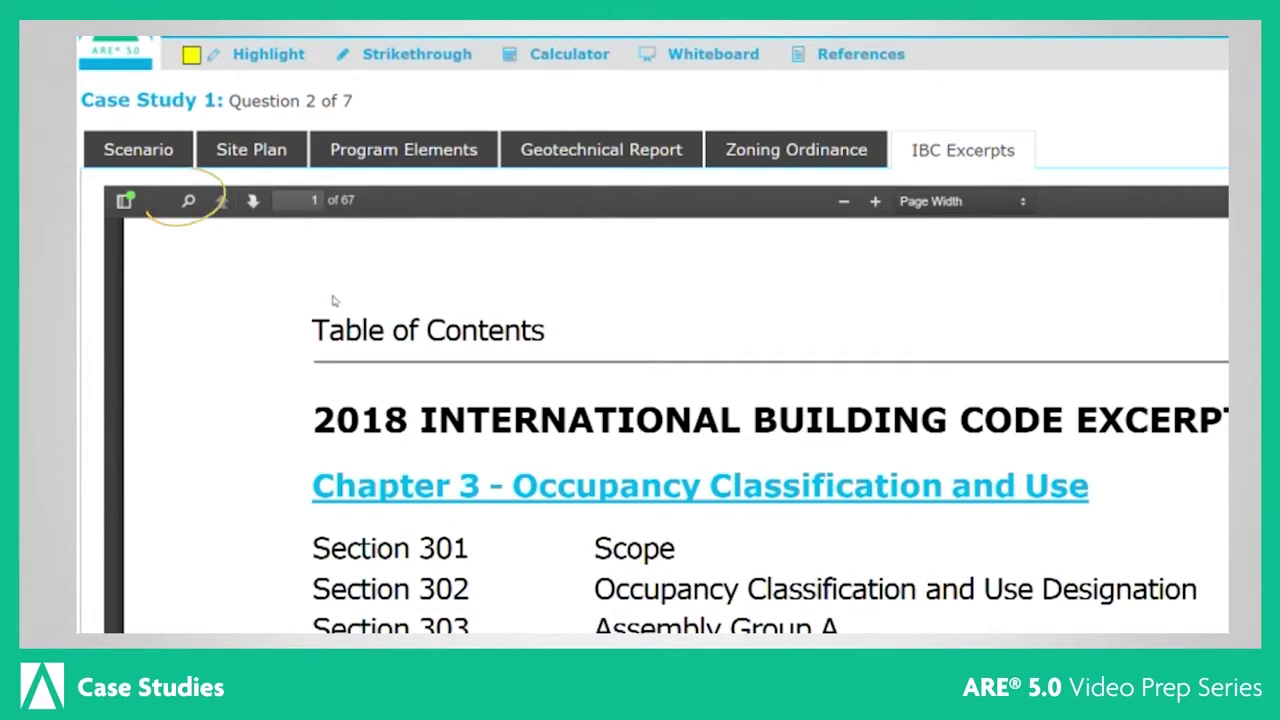
Step: Search the IBC Excerpts for 'scope' and step through matches to page 10
{"action": "left_click", "coordinate": [184, 204]}
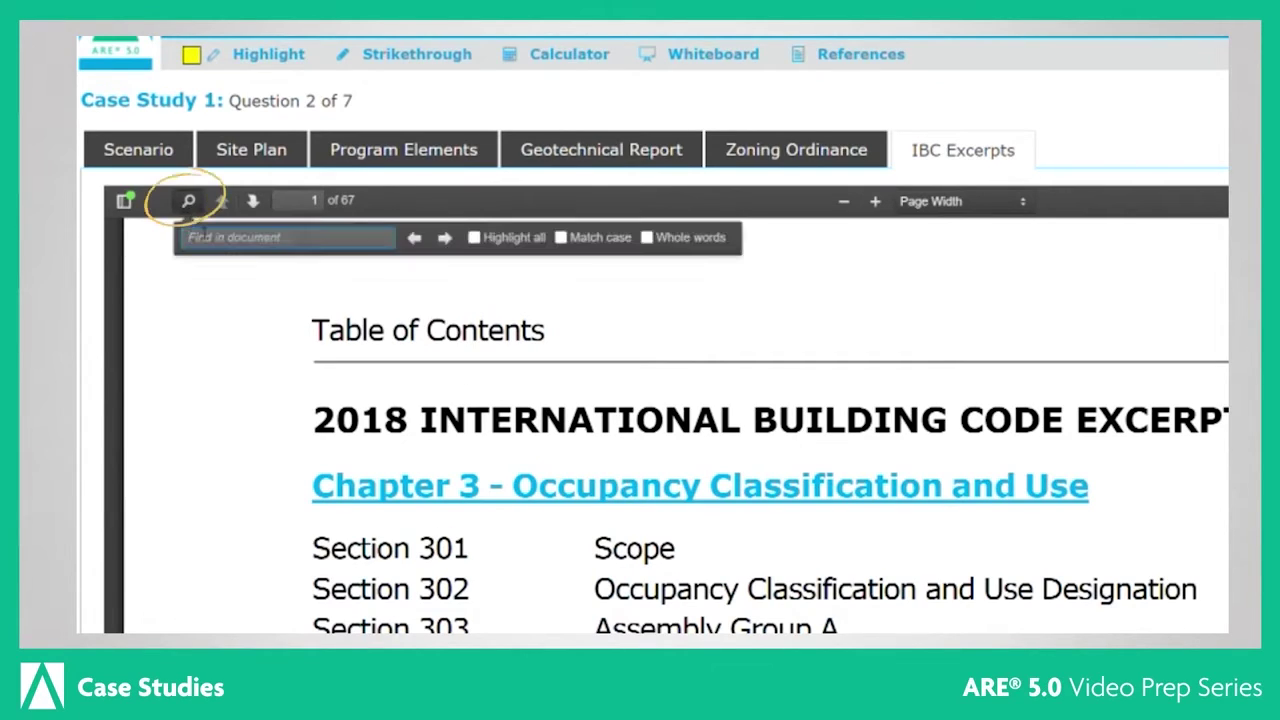
{"action": "type", "text": "scope"}
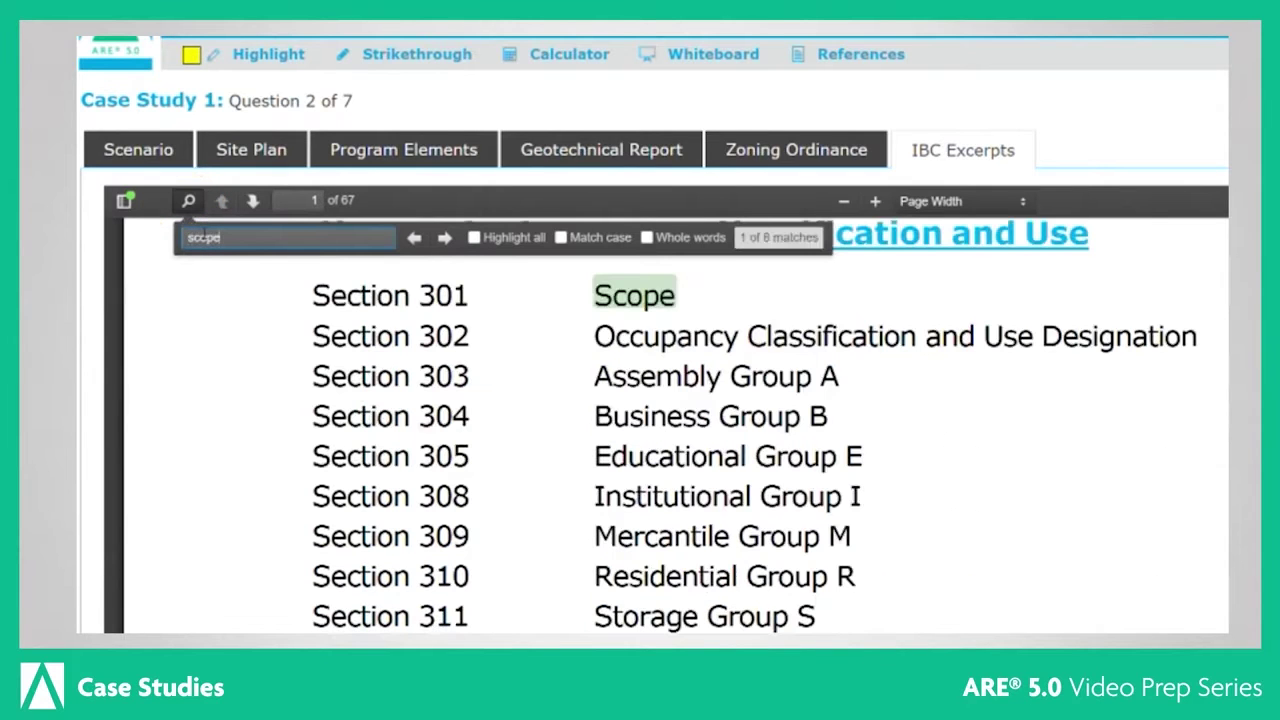
{"action": "left_click", "coordinate": [445, 238]}
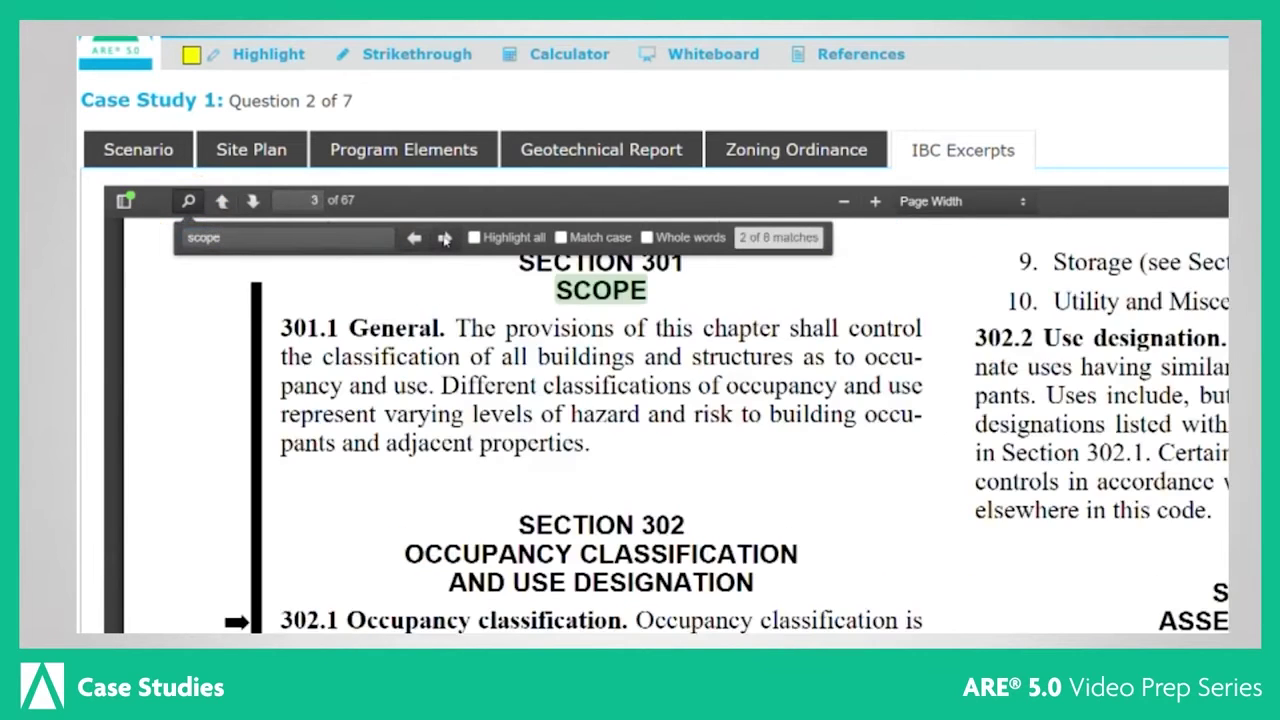
{"action": "left_click", "coordinate": [445, 238]}
{"action": "left_click", "coordinate": [188, 202]}
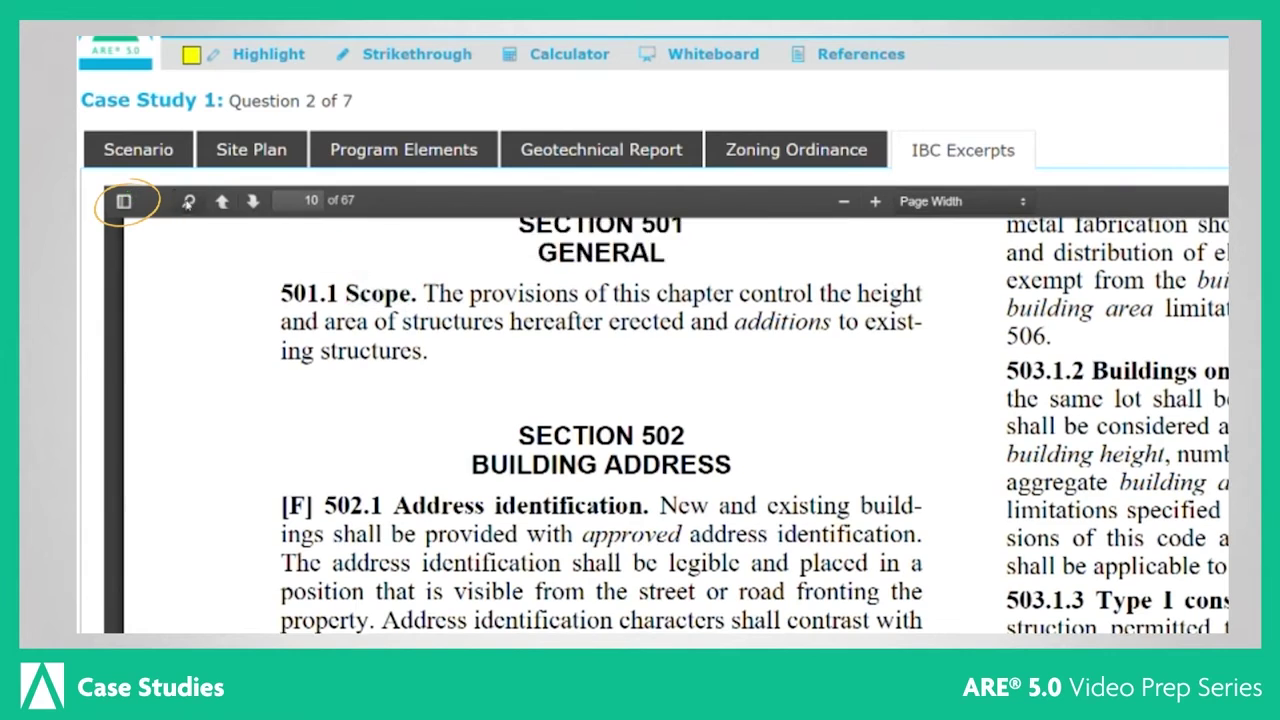
Step: Use the sidebar table of contents to jump to Section 504 on page 11
{"action": "left_click", "coordinate": [124, 201]}
{"action": "left_click", "coordinate": [156, 236]}
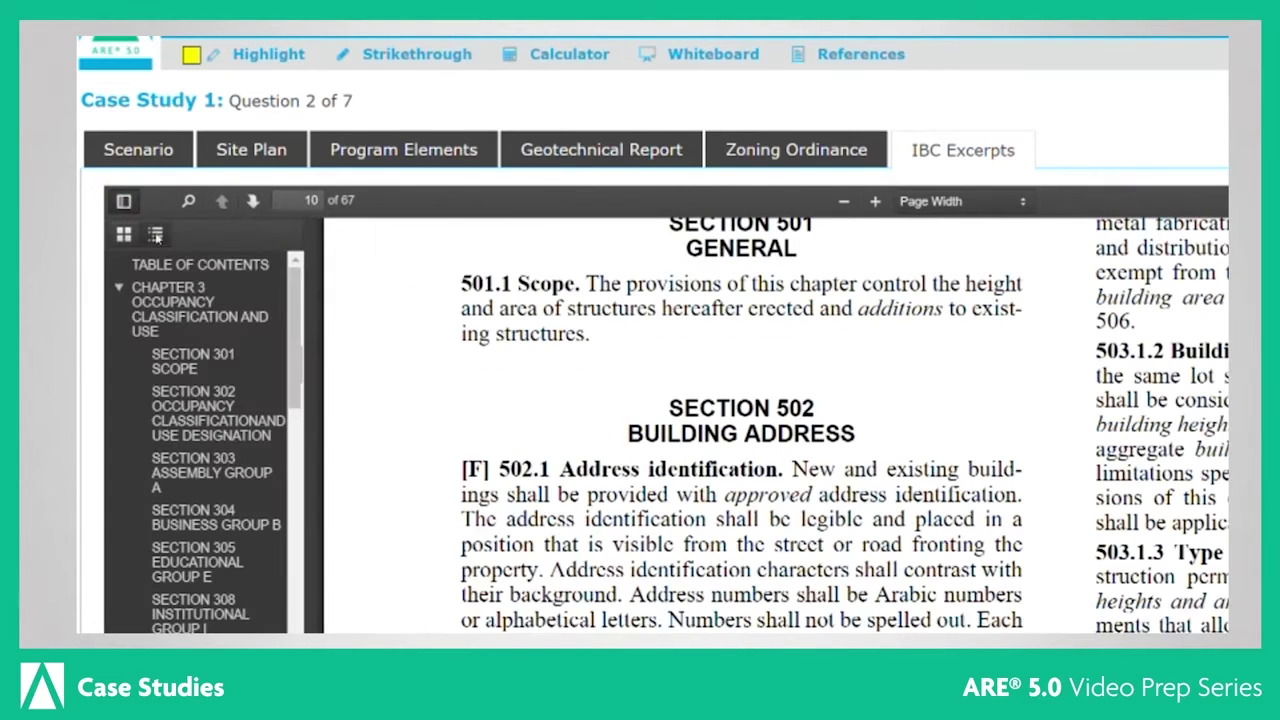
{"action": "left_click", "coordinate": [253, 201]}
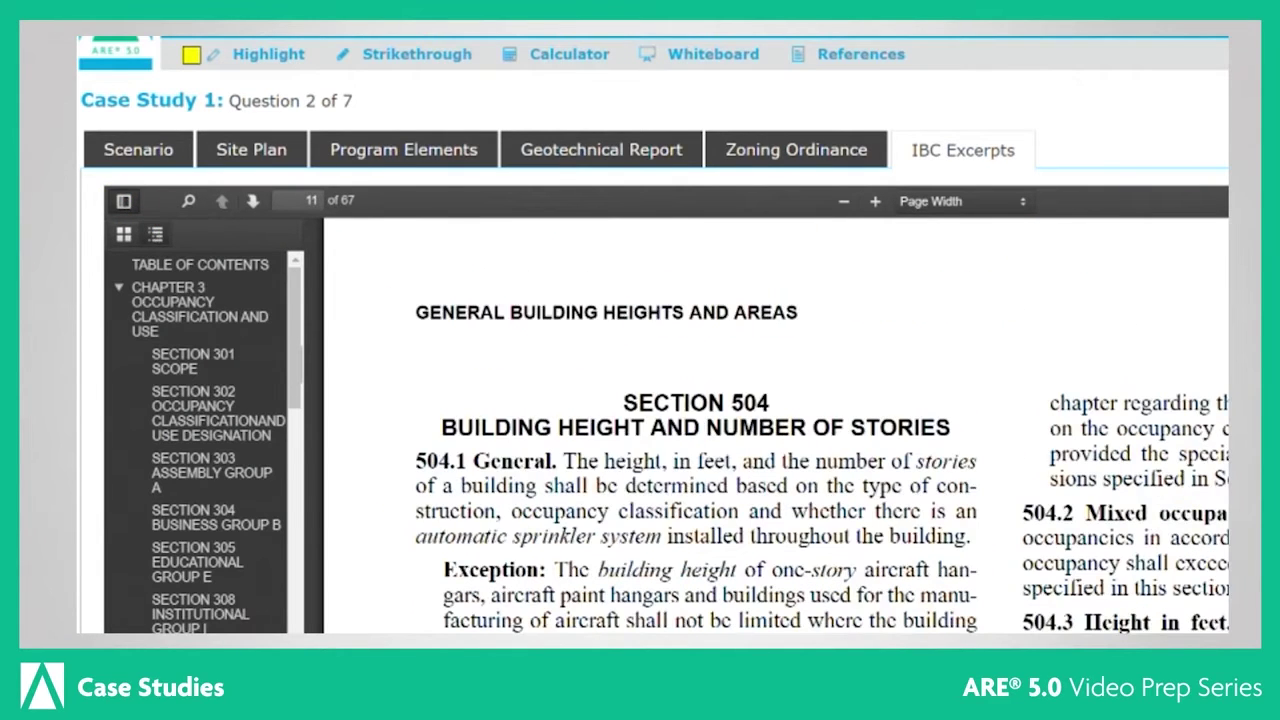
{"action": "scroll", "coordinate": [553, 430], "scroll_direction": "down", "scroll_amount": 5}
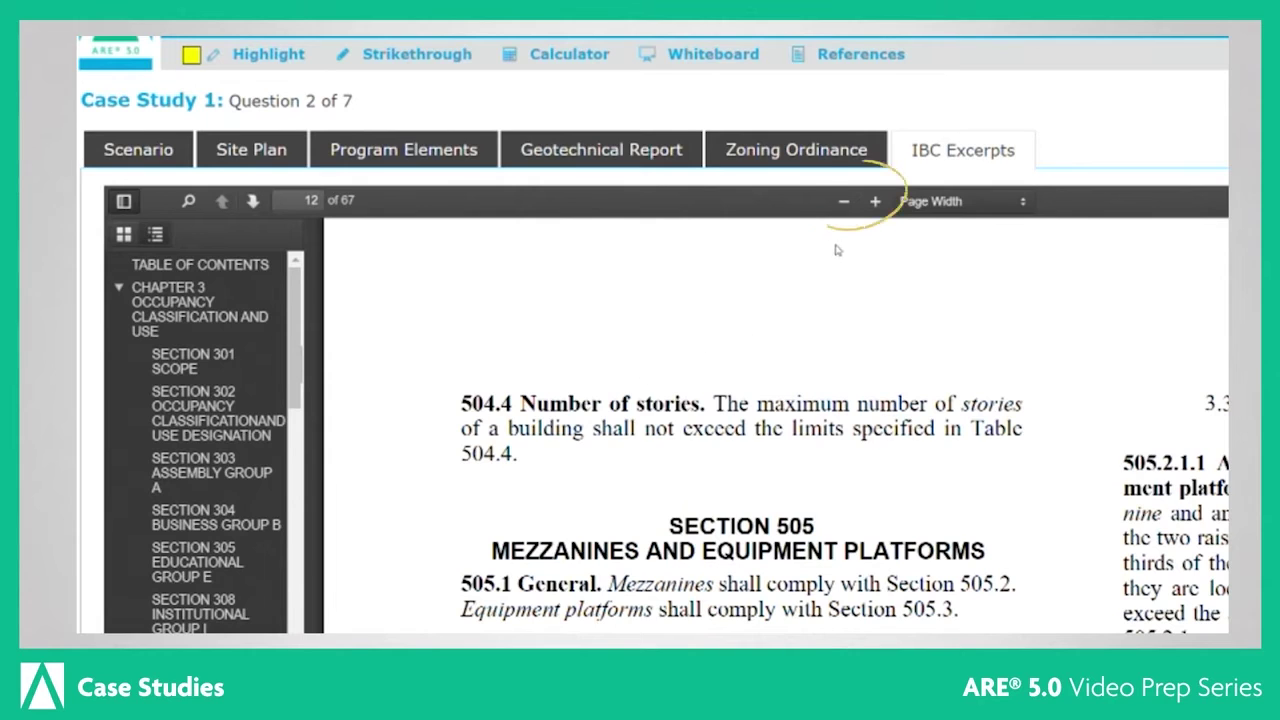
Step: Zoom the page out to 110%, then reset it to Page Width
{"action": "left_click", "coordinate": [843, 203]}
{"action": "left_click", "coordinate": [843, 203]}
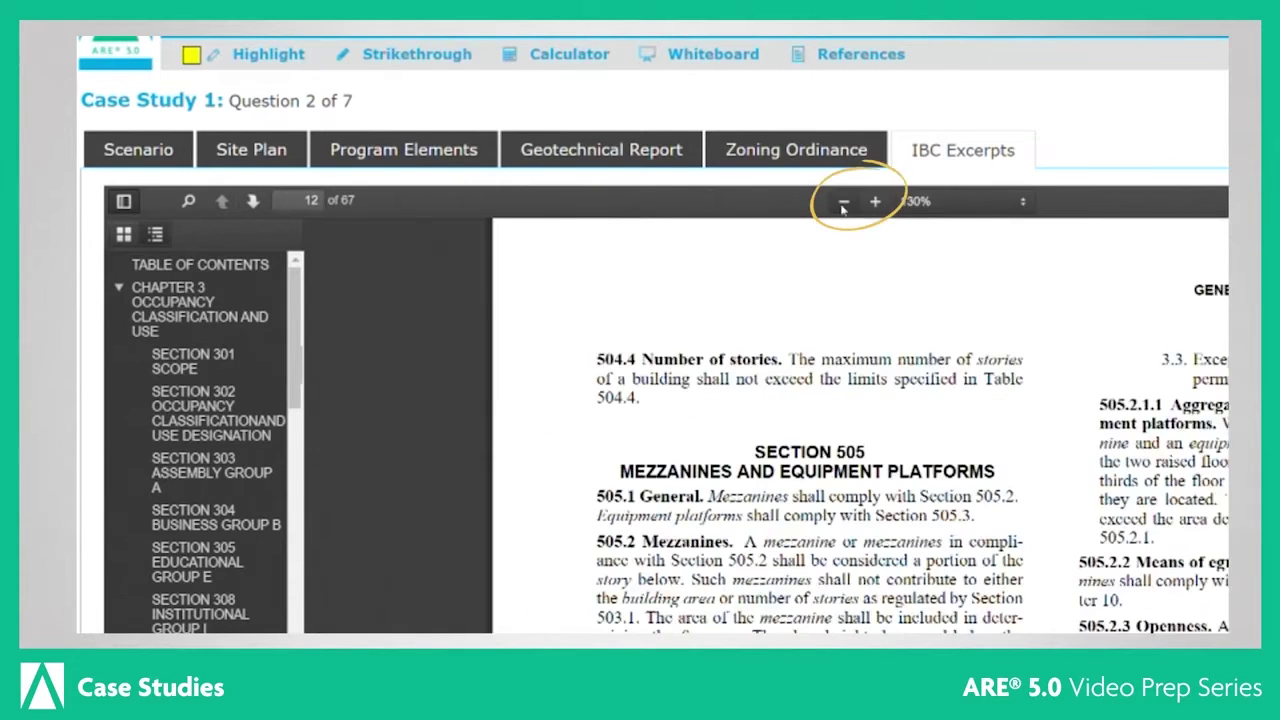
{"action": "left_click", "coordinate": [843, 203]}
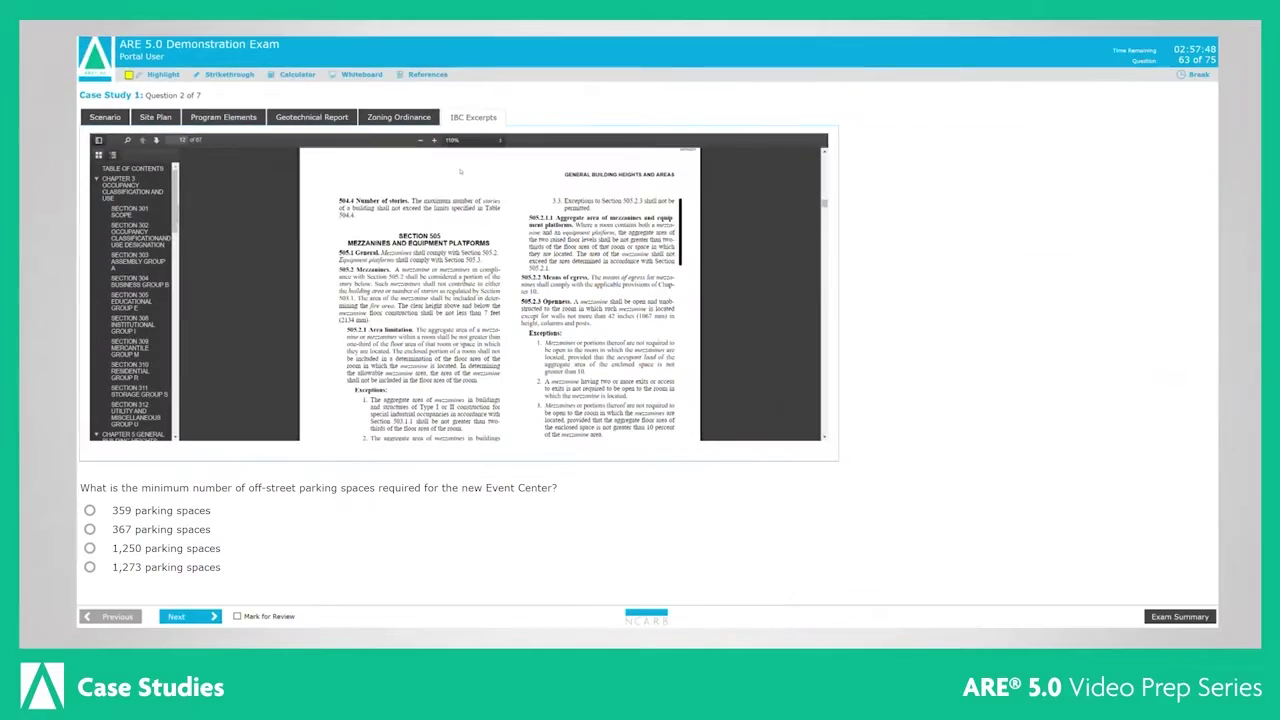
{"action": "left_click", "coordinate": [930, 201]}
{"action": "left_click", "coordinate": [933, 287]}
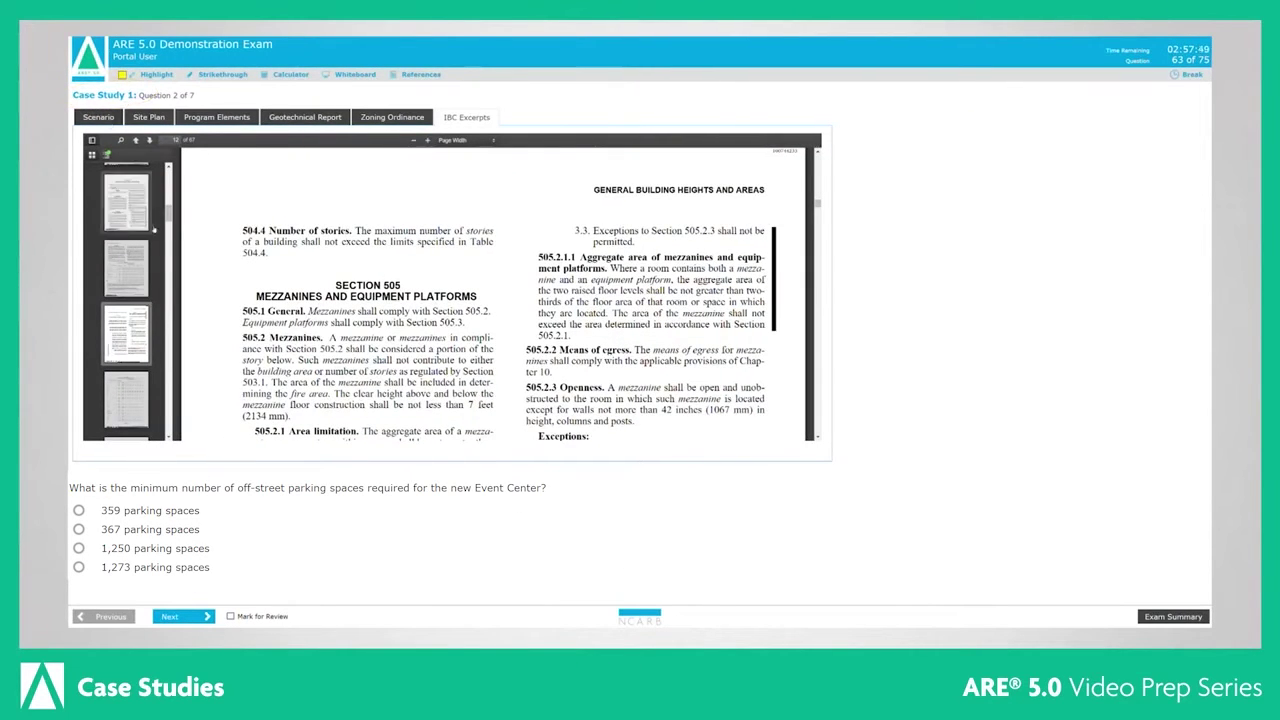
{"action": "left_click", "coordinate": [184, 618]}
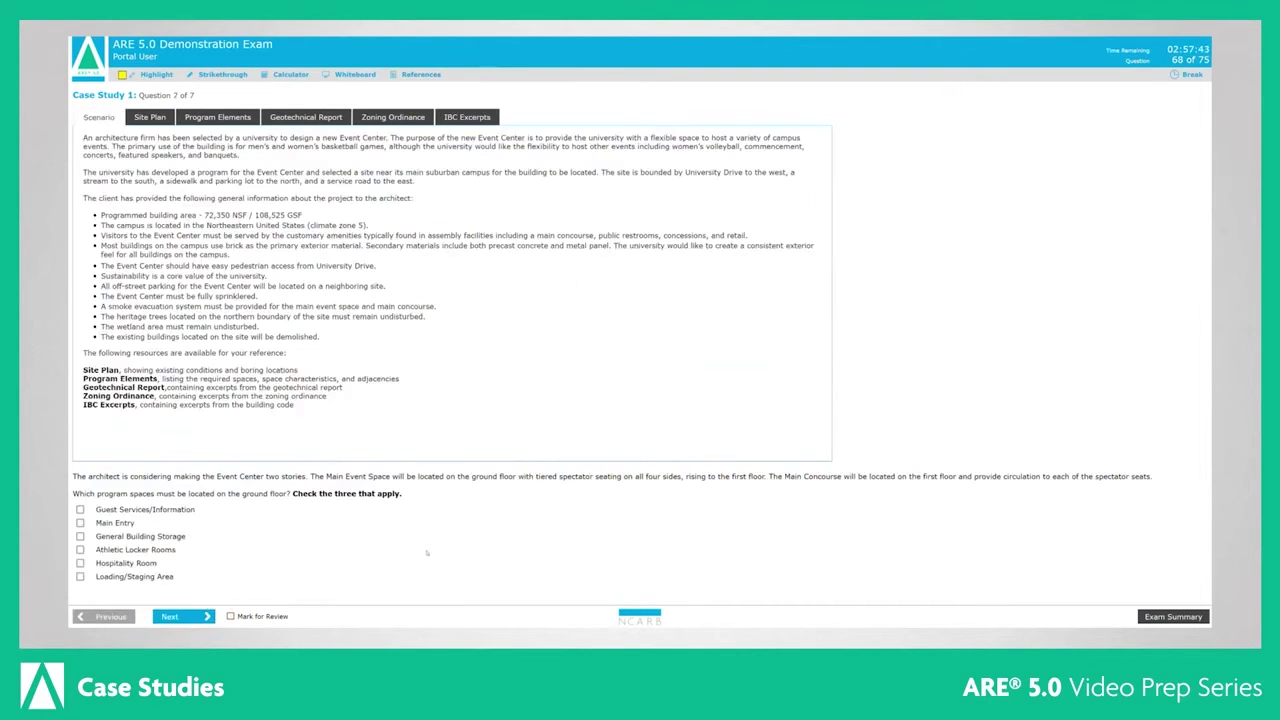
Step: Advance past the final question and choose Exam Summary in the Warning dialog
{"action": "left_click", "coordinate": [191, 618]}
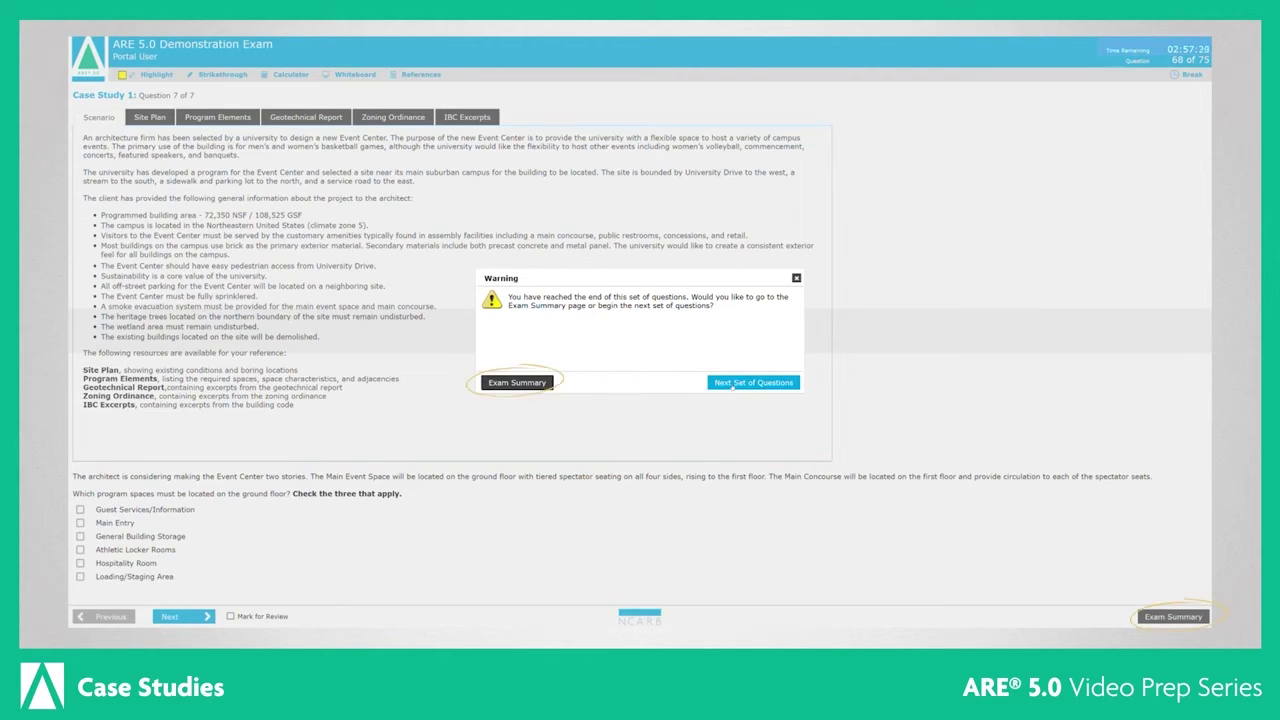
{"action": "left_click", "coordinate": [540, 383]}
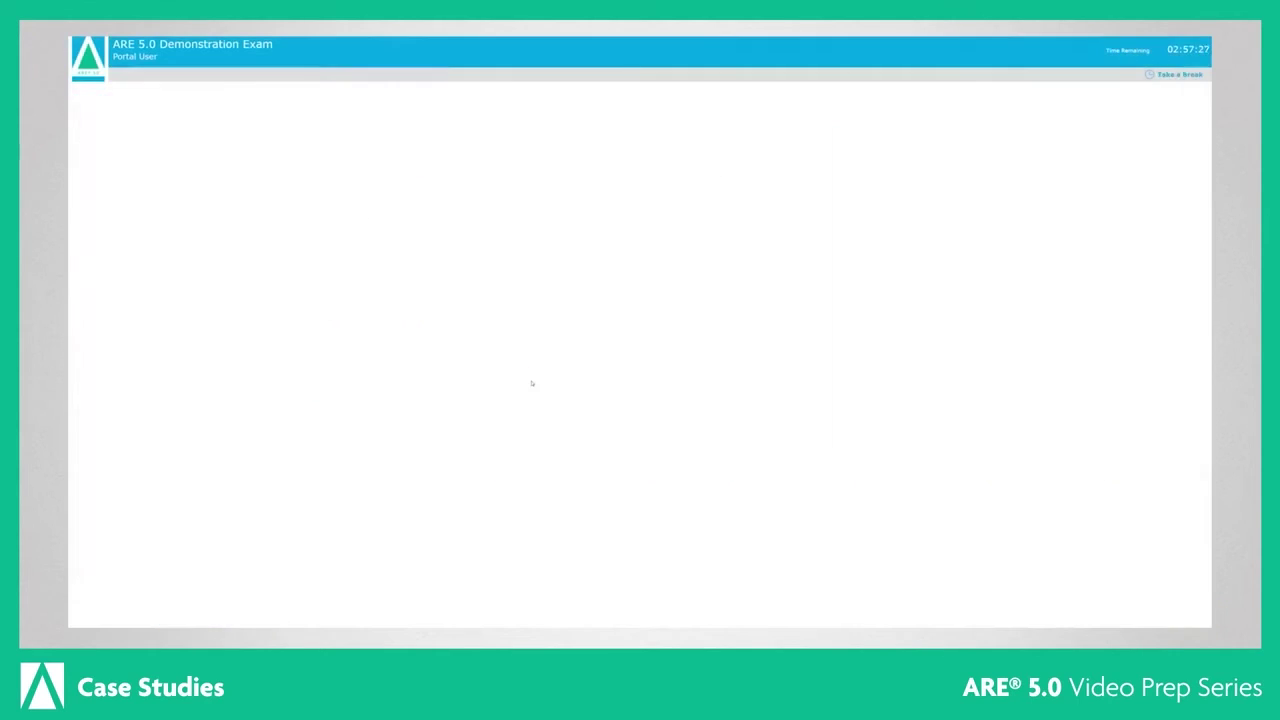
Step: Start a break from the Exam Summary, confirm Yes, and return to the test
{"action": "scroll", "coordinate": [531, 383], "scroll_direction": "down", "scroll_amount": 3}
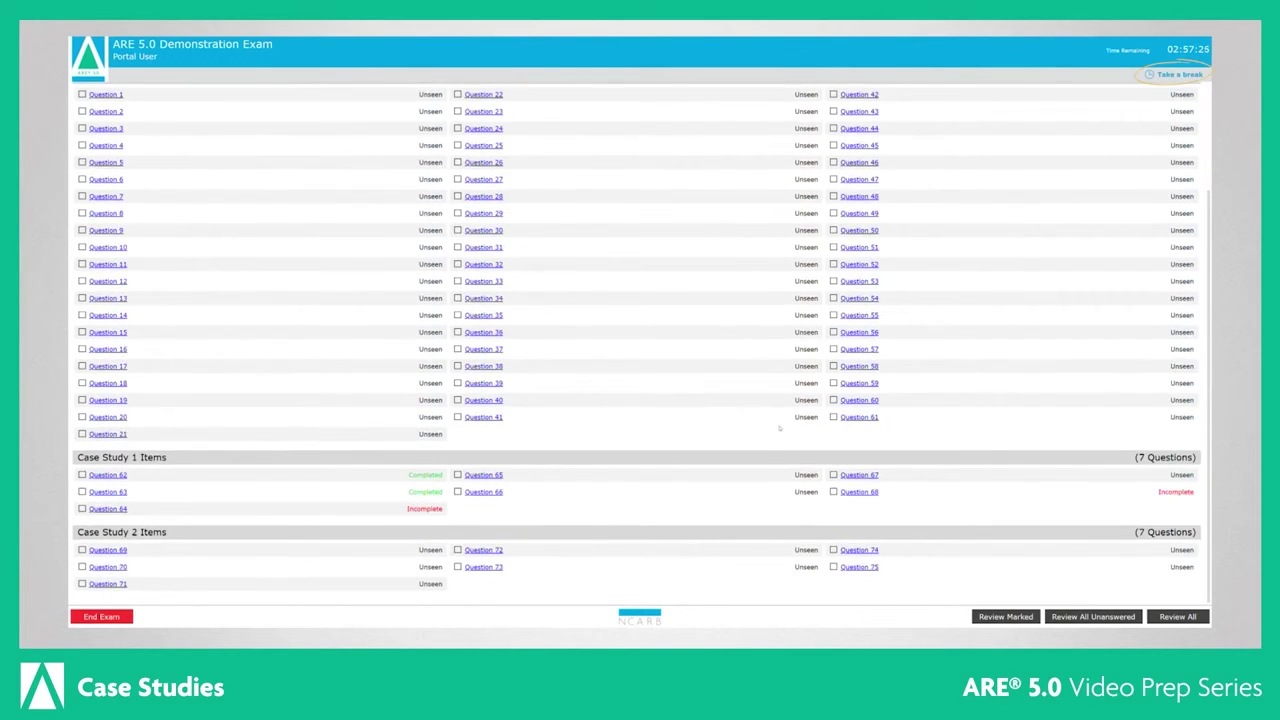
{"action": "left_click", "coordinate": [1179, 74]}
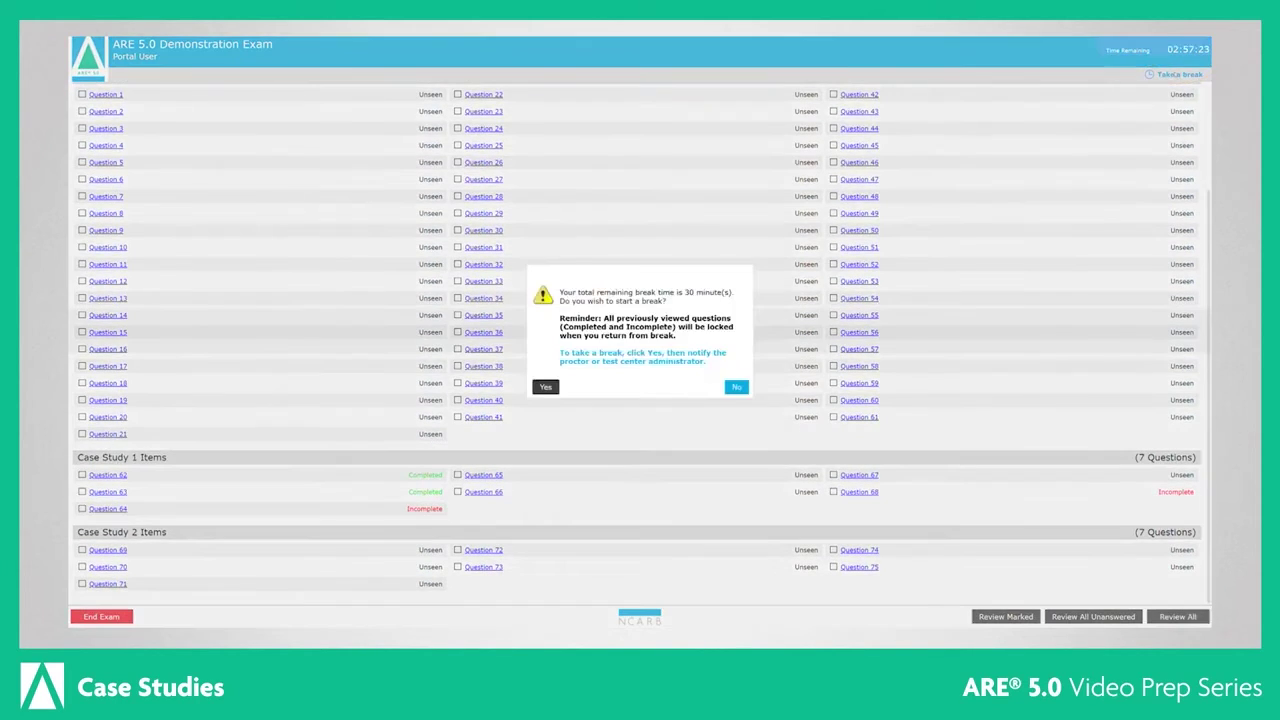
{"action": "left_click", "coordinate": [543, 388]}
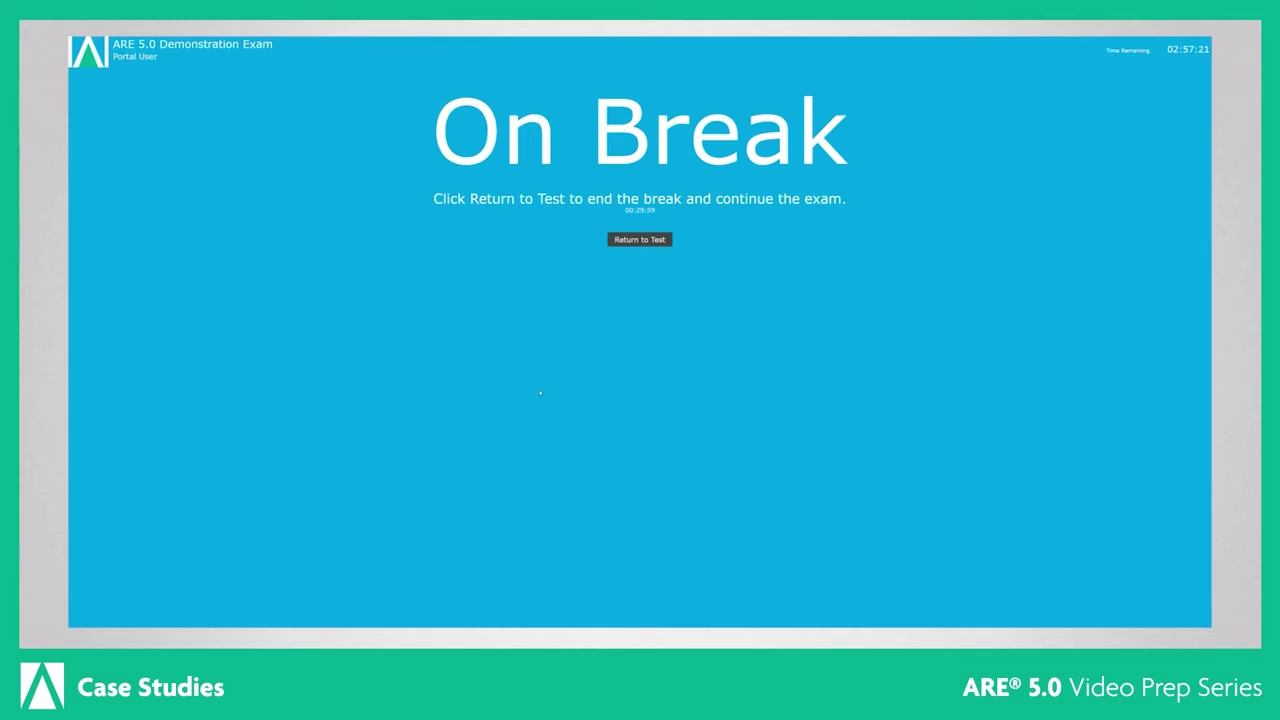
{"action": "left_click", "coordinate": [630, 241]}
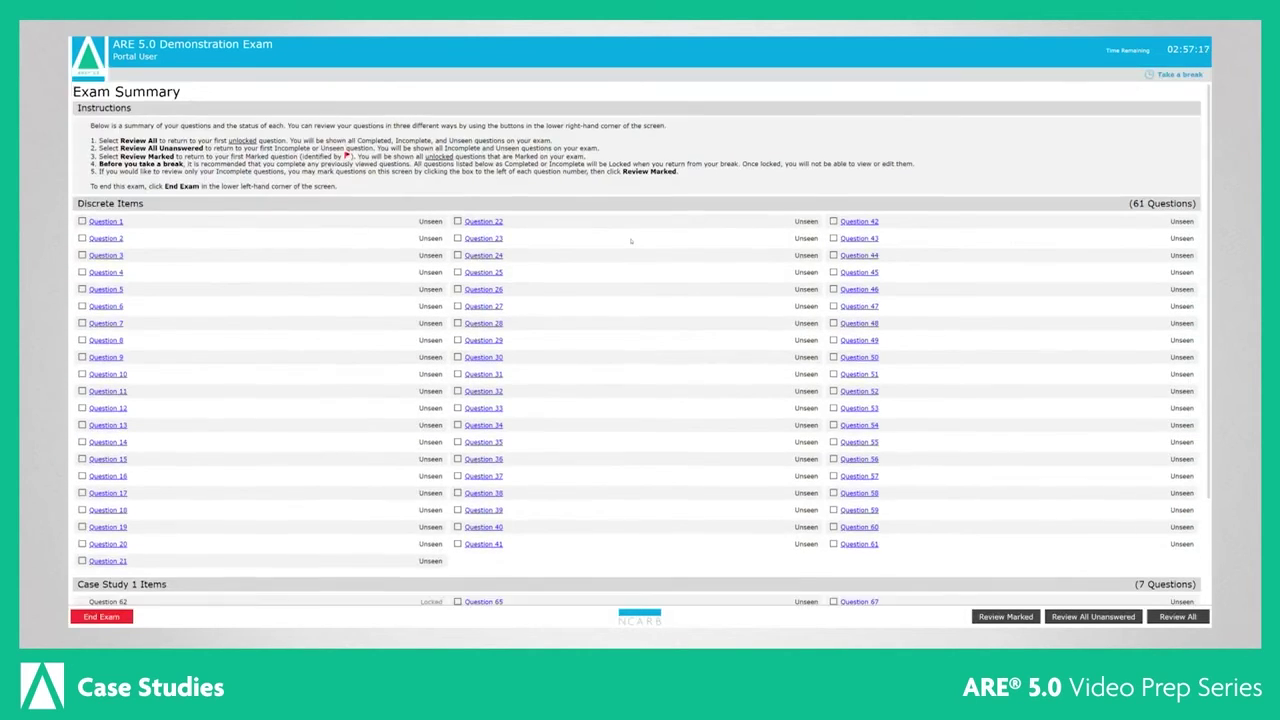
{"action": "scroll", "coordinate": [697, 352], "scroll_direction": "down", "scroll_amount": 3}
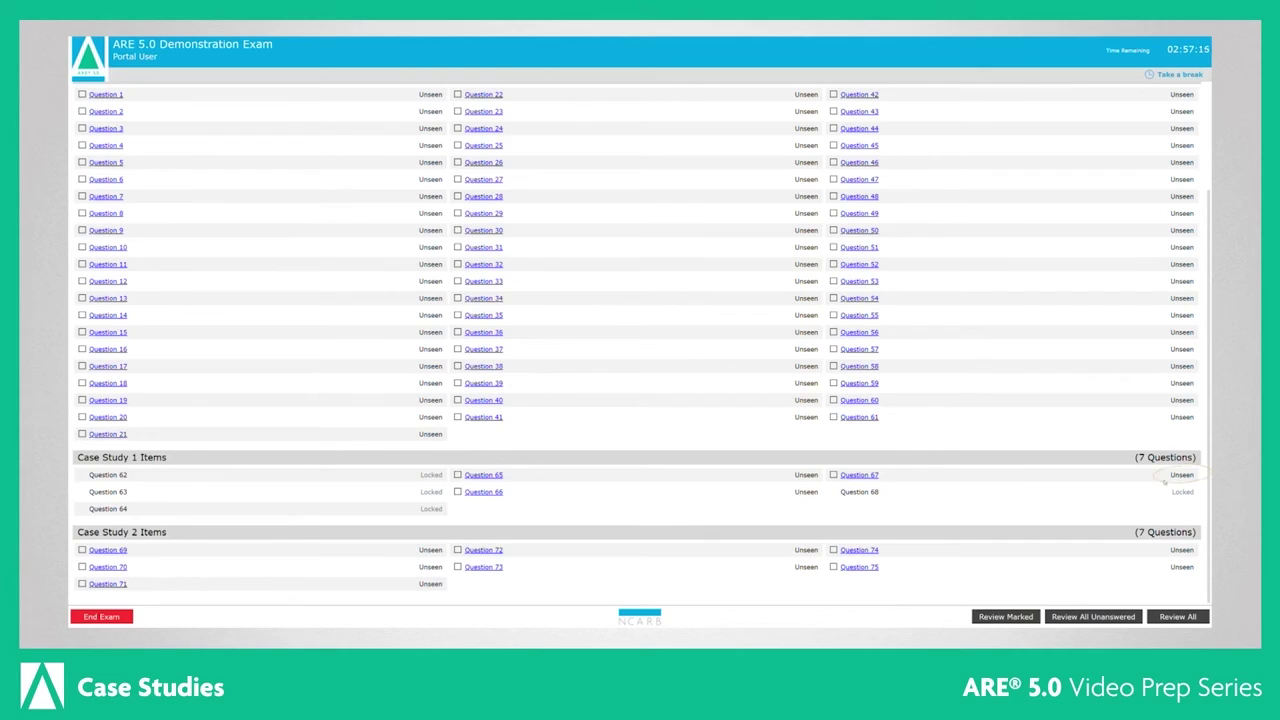